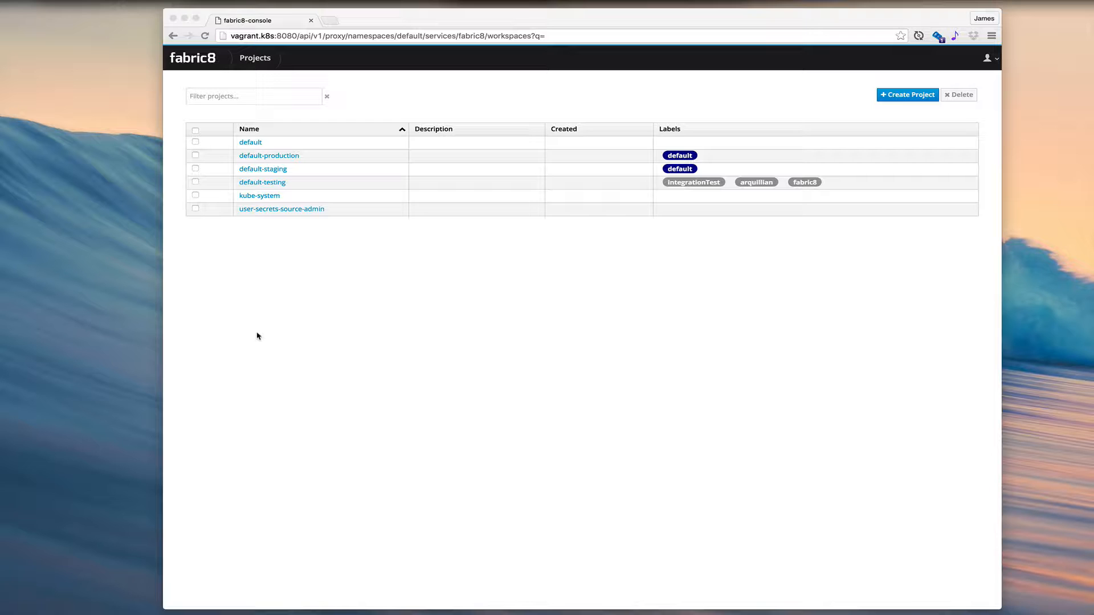
Focus the console and open the 'default' project's dashboard from the Projects table
click(258, 336)
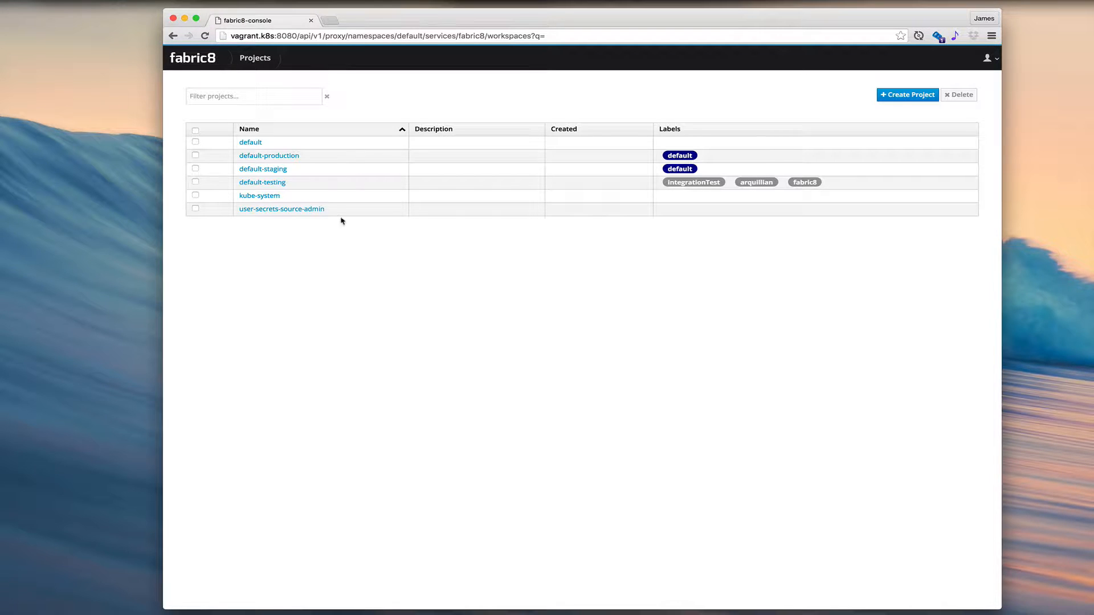
click(251, 143)
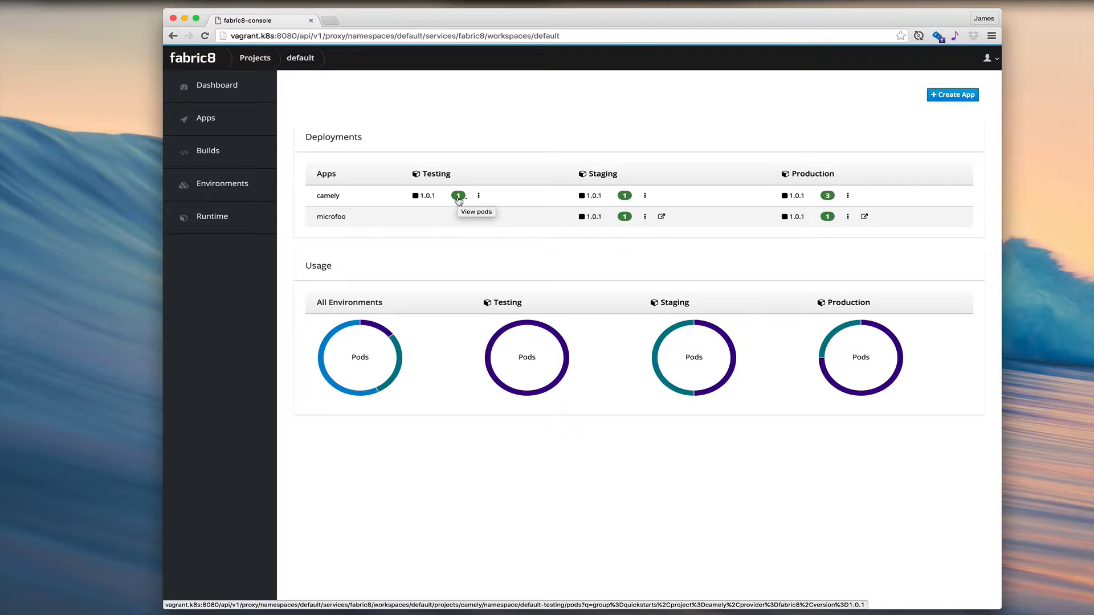
View the camely pods running in Staging, then go back to the project dashboard
click(624, 195)
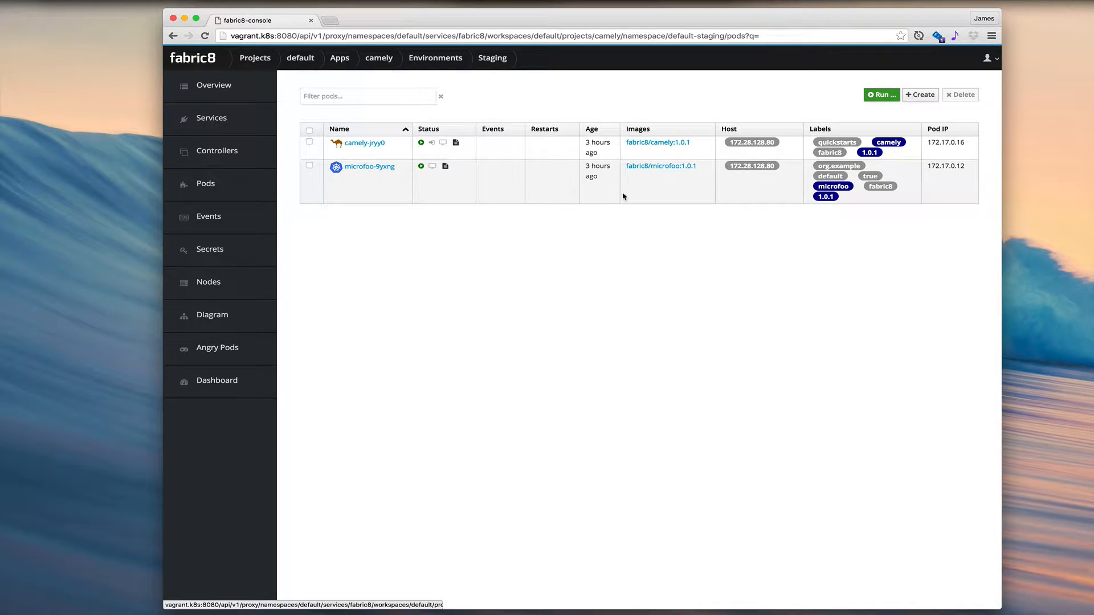
click(174, 36)
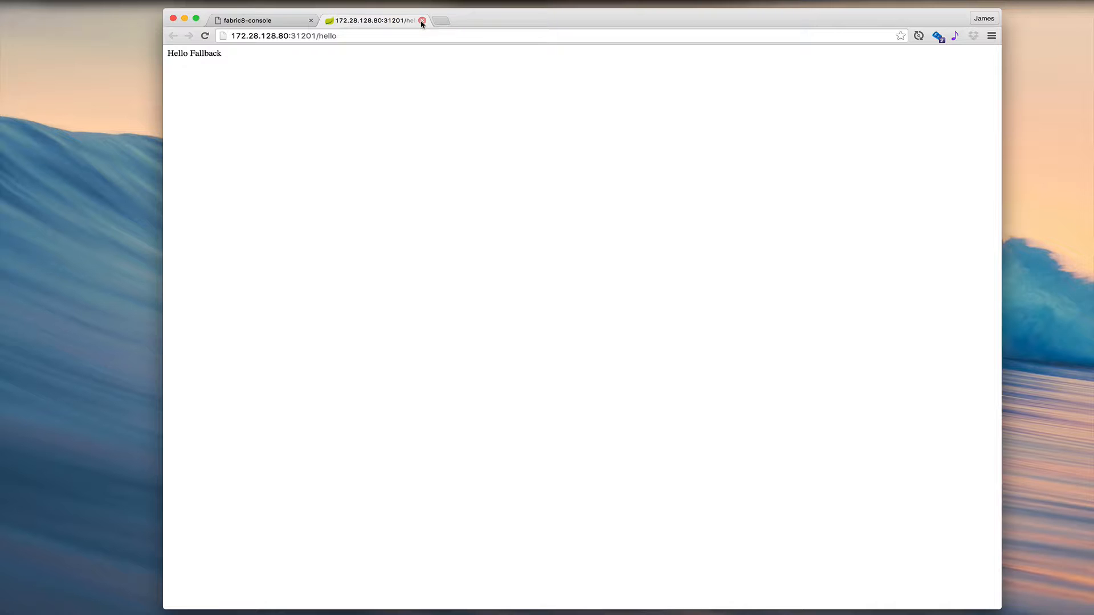
Close the Hello Fallback browser tab to return to the default project dashboard
click(422, 23)
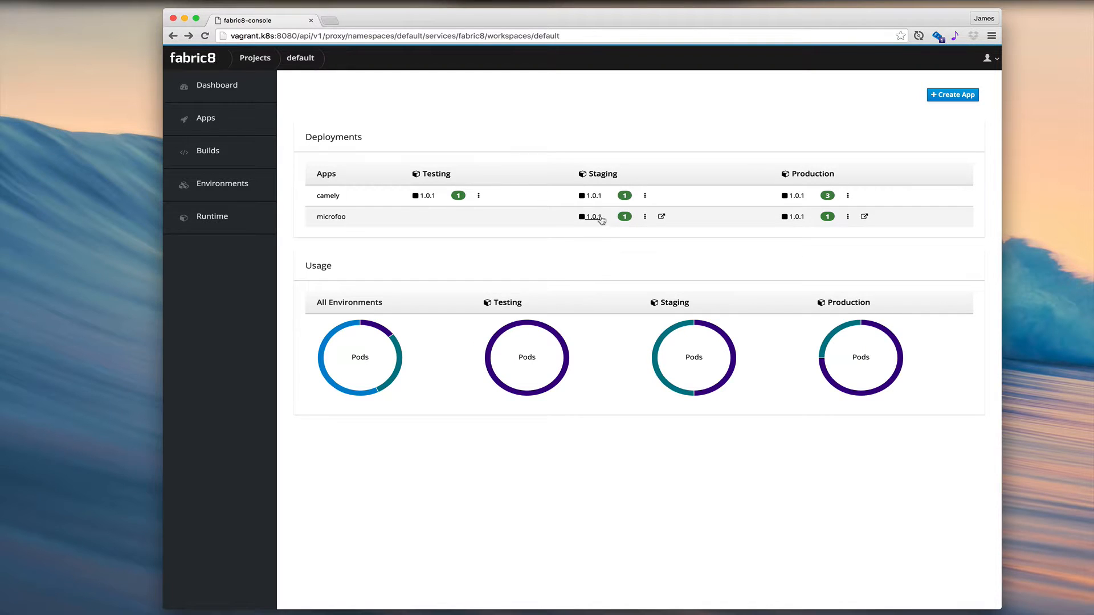
Review the camely staging controller, then the staging Controllers, Pods and Services lists
click(593, 196)
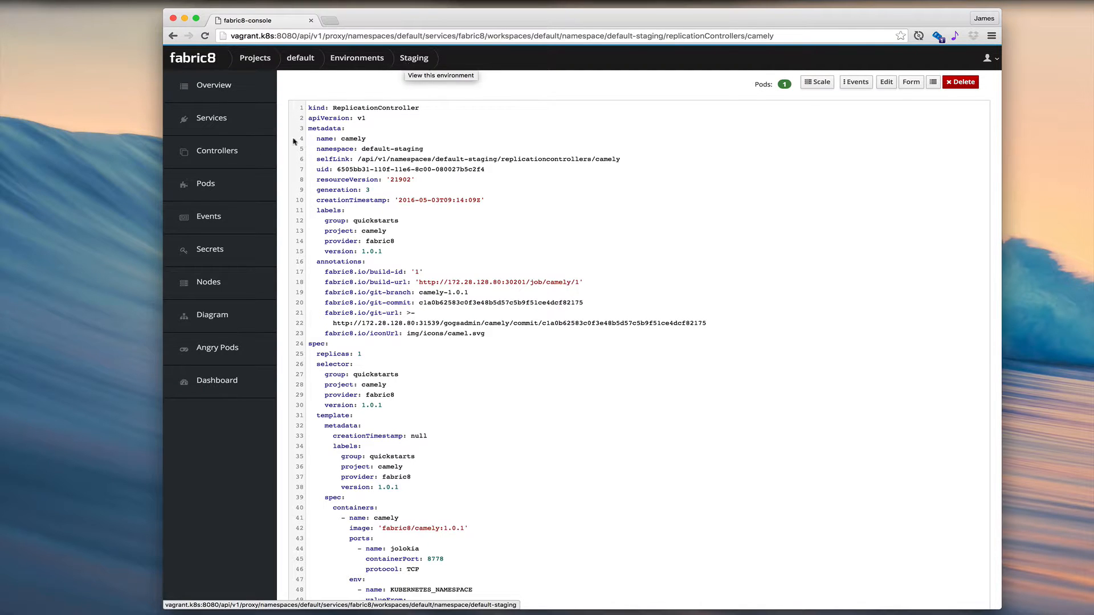
click(217, 151)
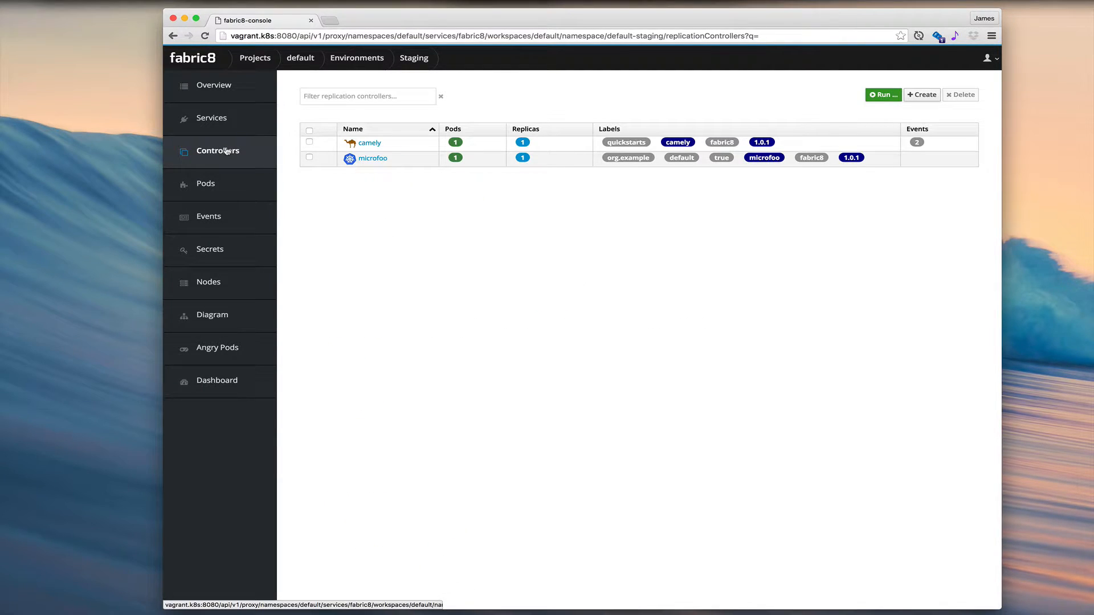
click(205, 184)
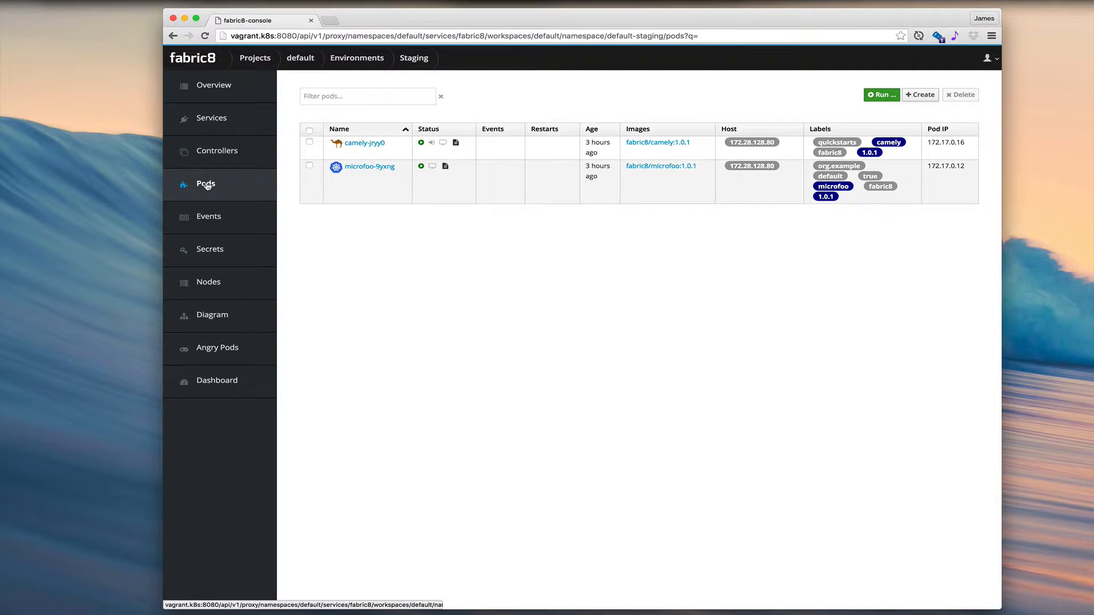
click(213, 118)
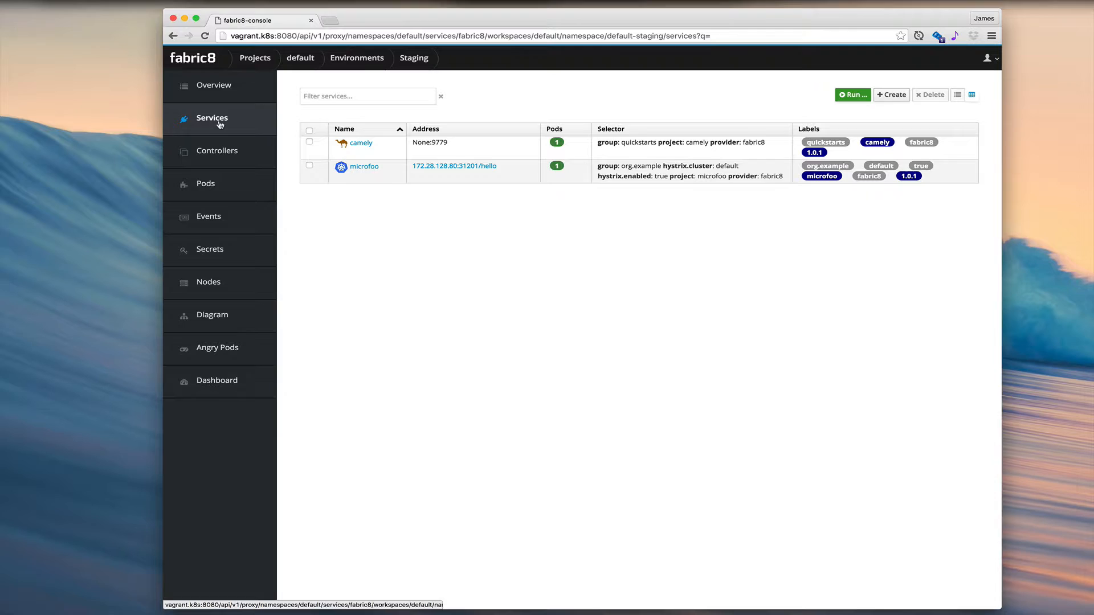
Return to the default project dashboard via the breadcrumb and dismiss the browser context menu
click(300, 57)
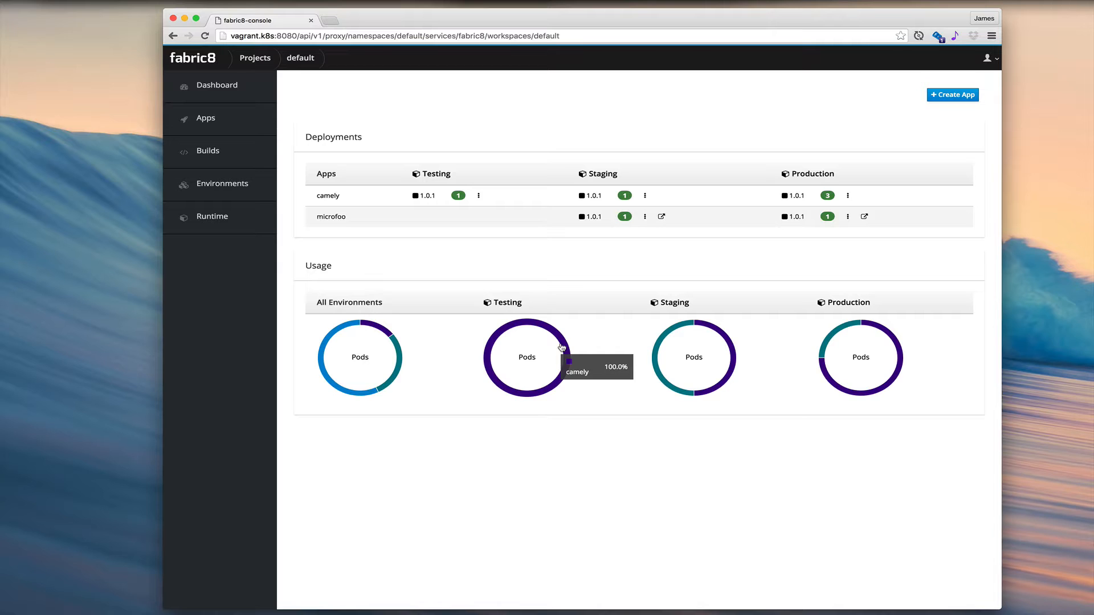
mouse_move(331, 341)
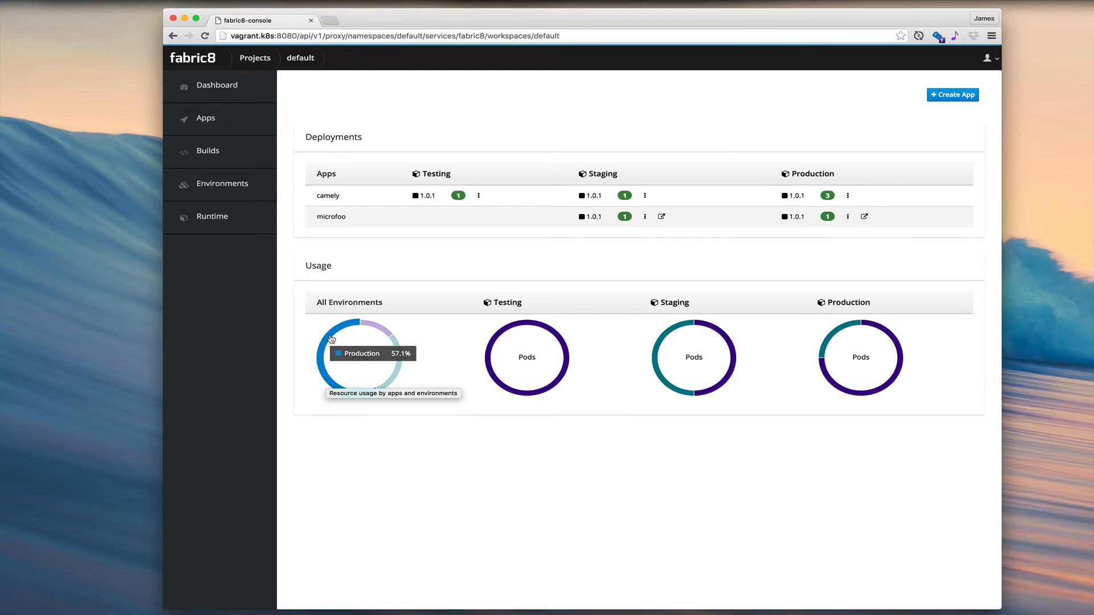
right_click(322, 489)
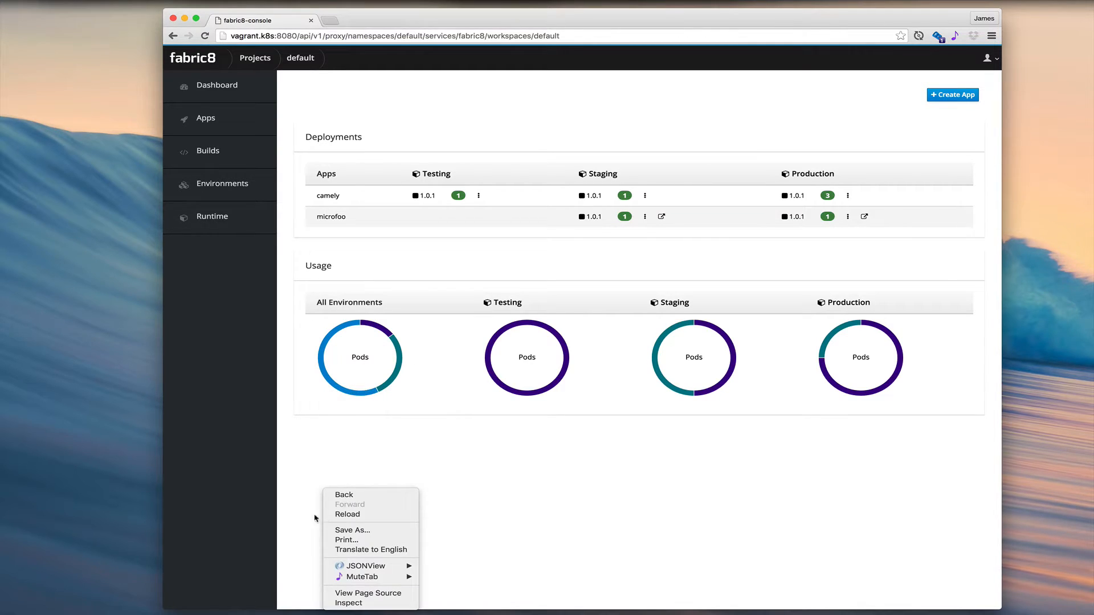
click(302, 498)
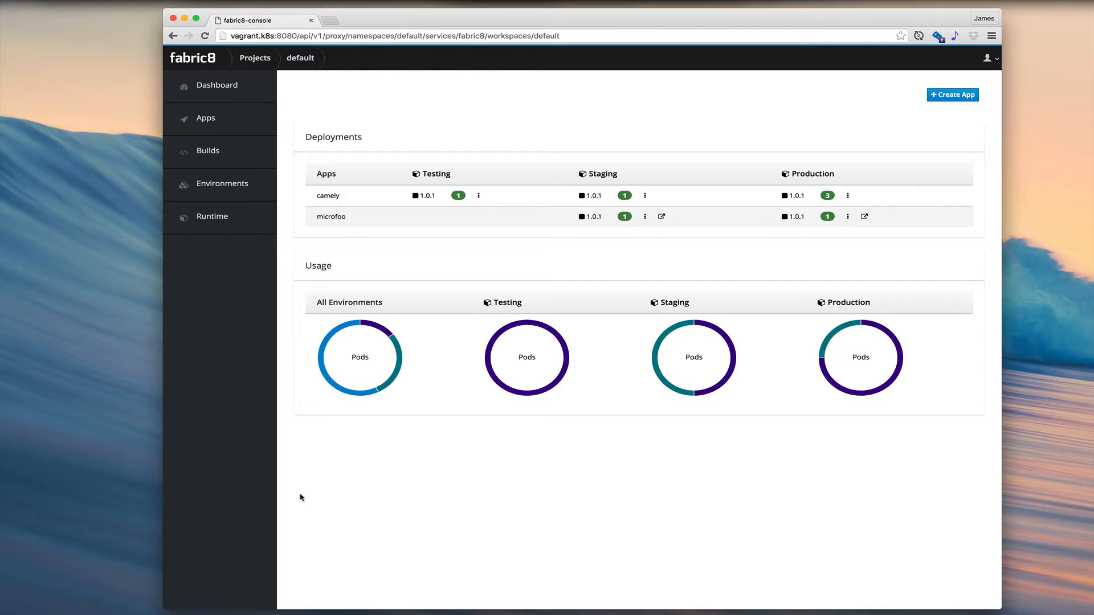
Open the camely app's Environments page with its build pipeline, logs and commits
click(328, 196)
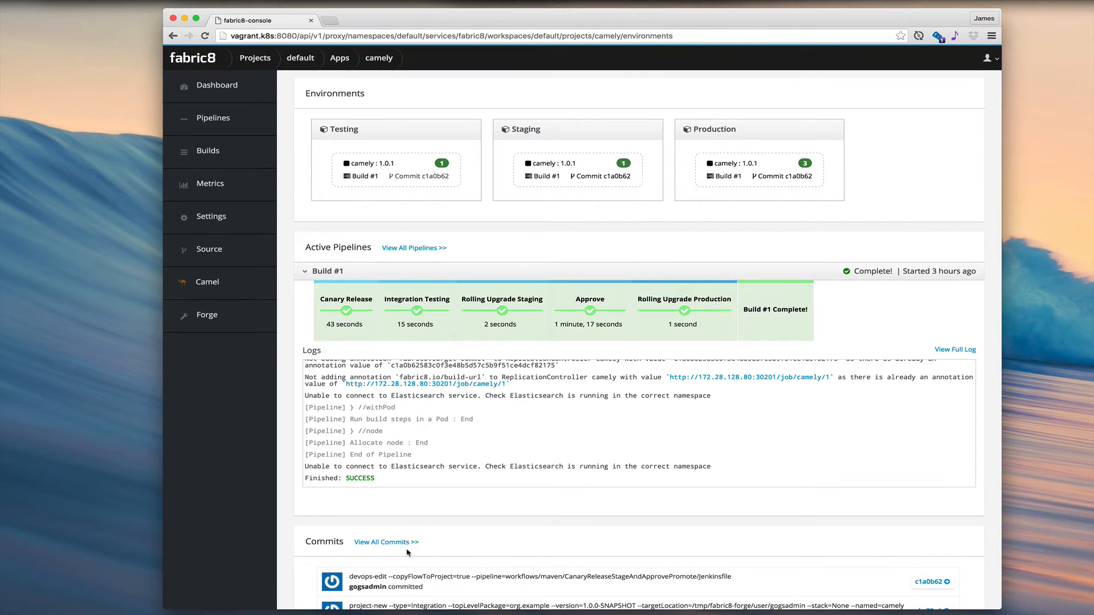
scroll(407, 552, down, 2)
scroll(407, 552, up, 2)
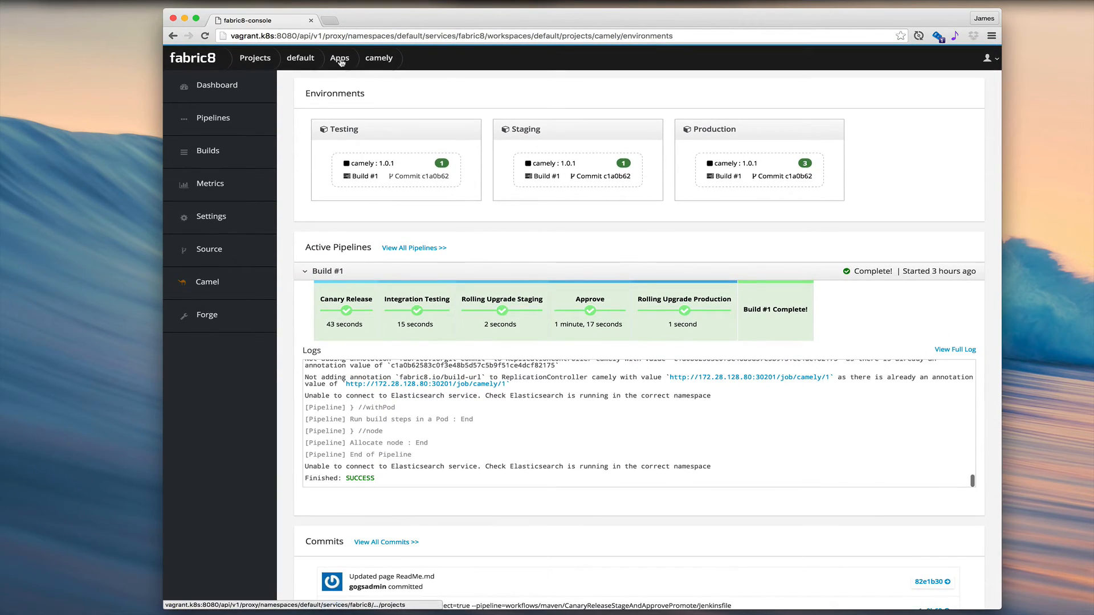
Browse the microfoo and camely app environment pages from the Apps list, then return to the default dashboard
click(339, 59)
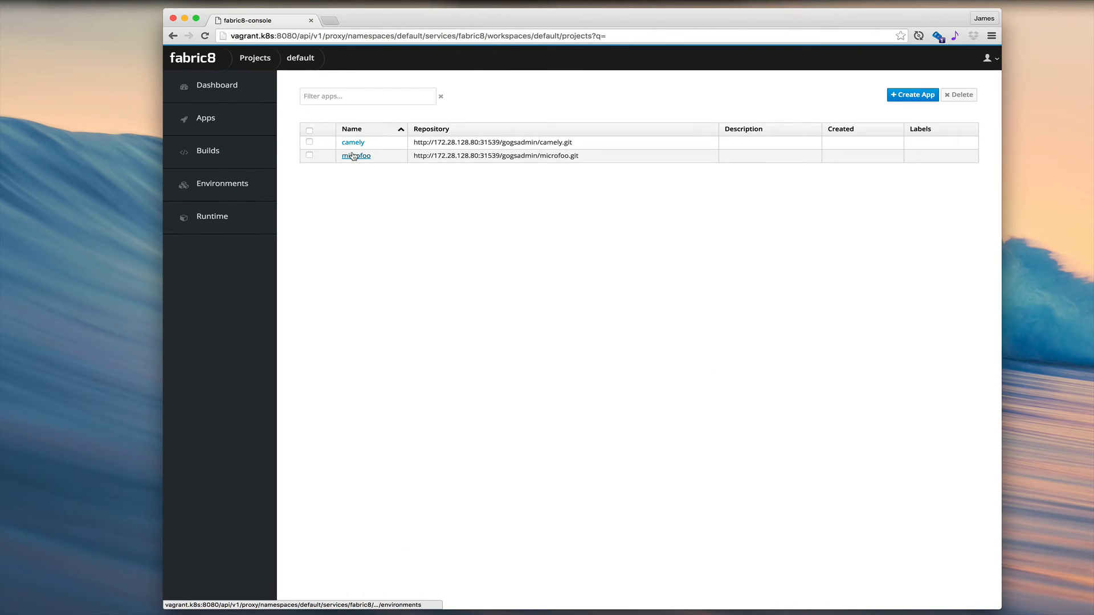
click(356, 155)
click(339, 58)
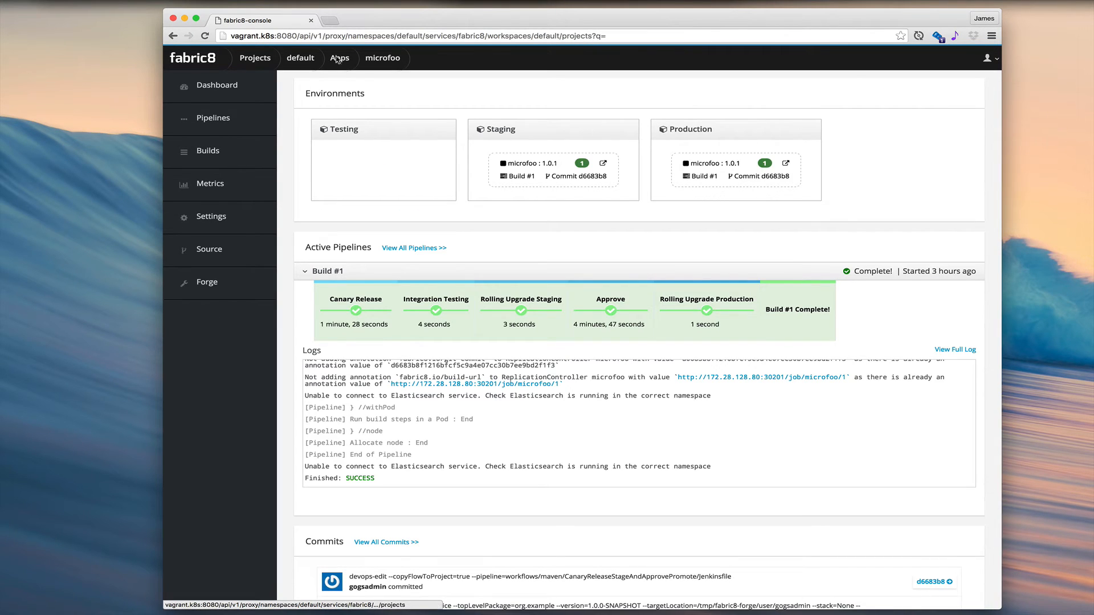
click(348, 142)
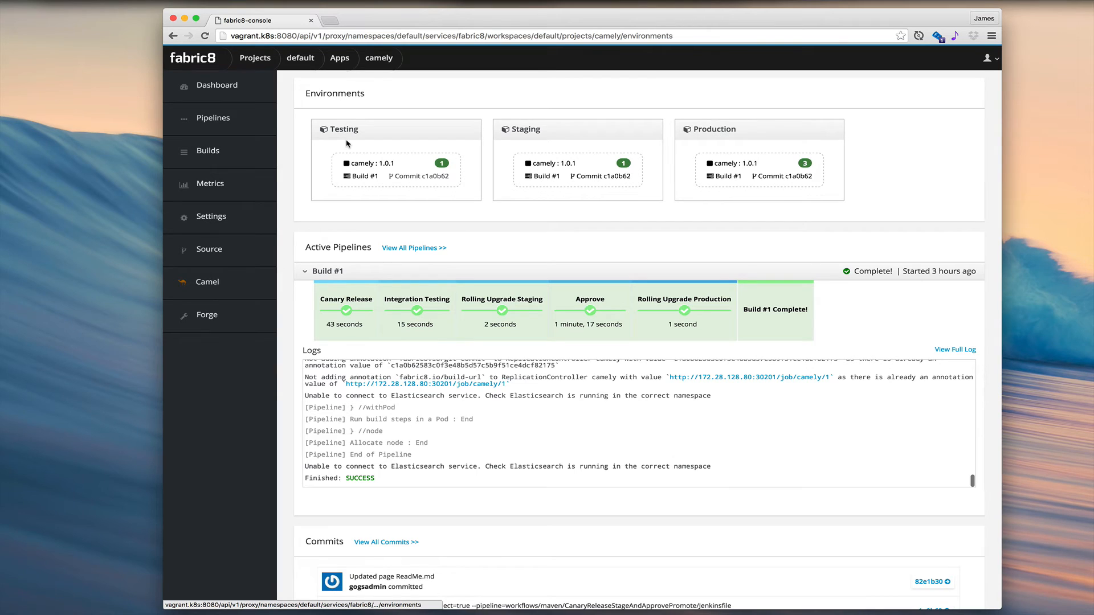
click(335, 59)
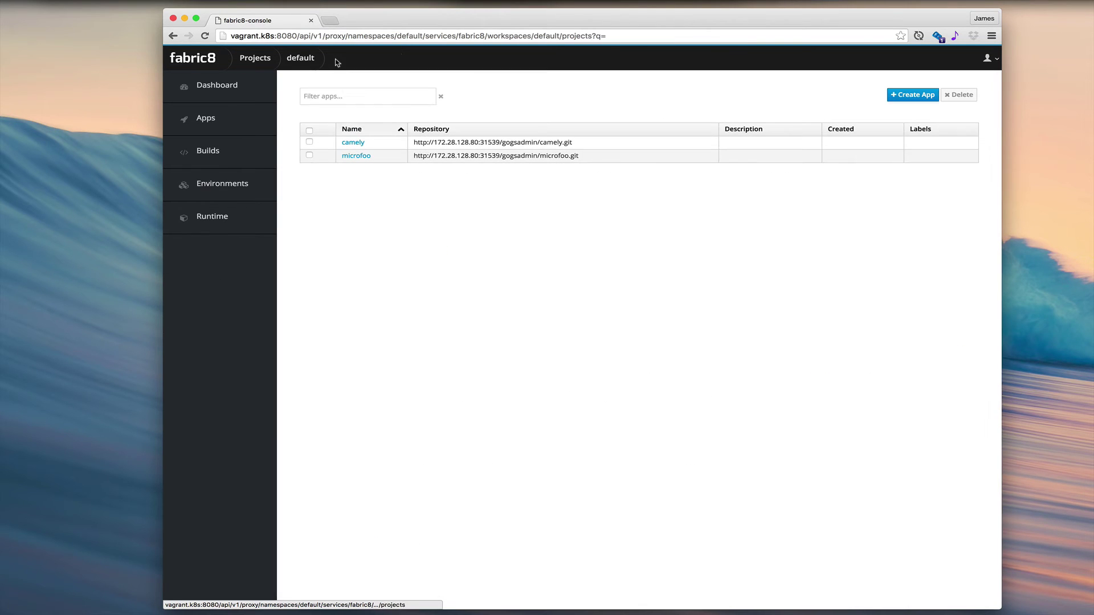
click(356, 156)
click(301, 58)
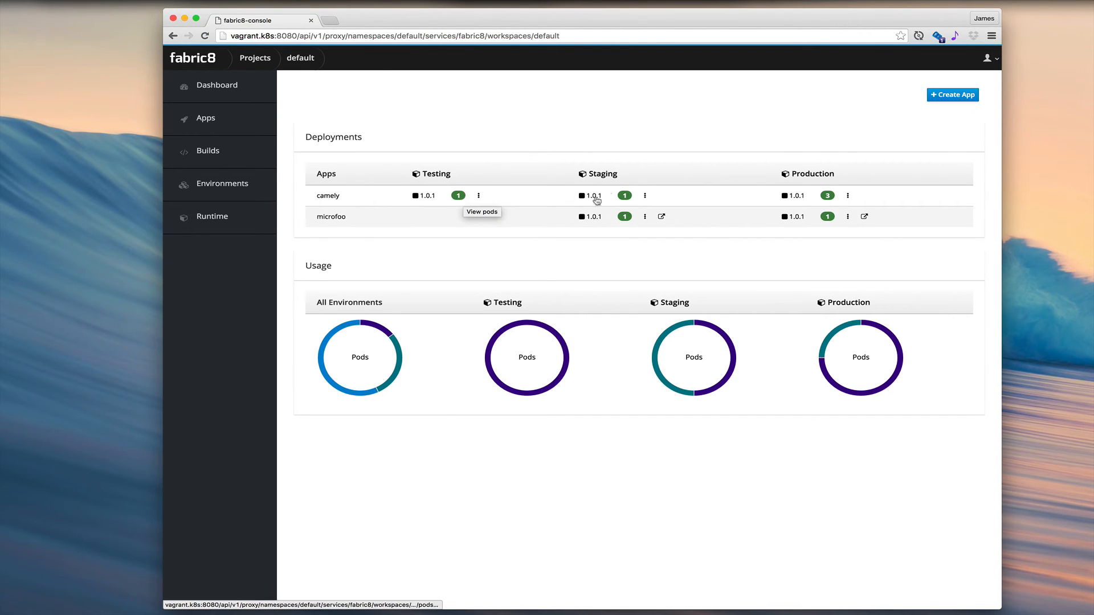
click(829, 195)
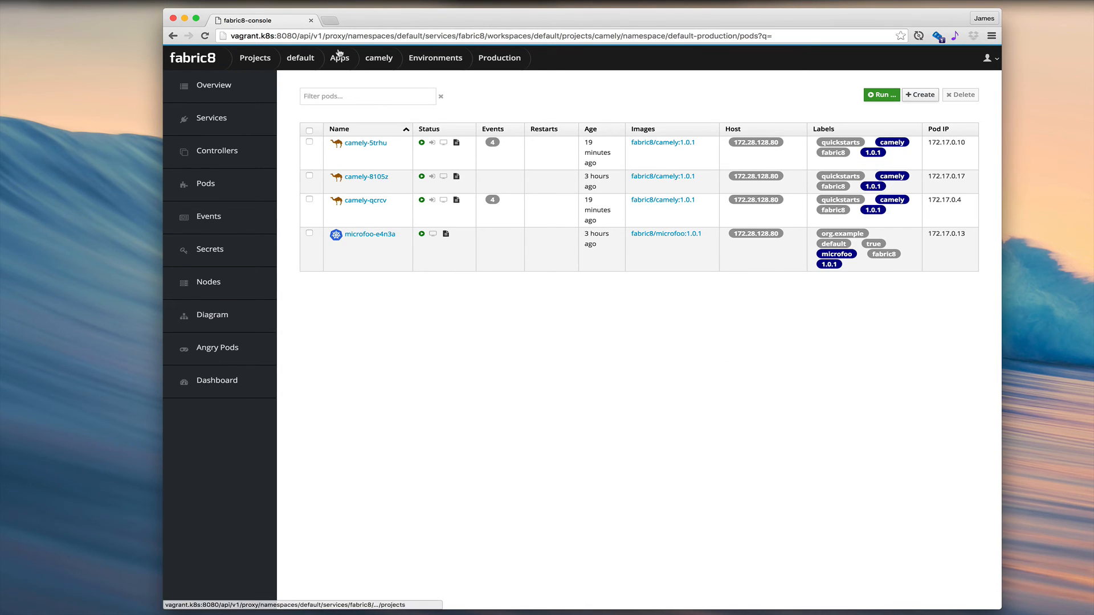
click(300, 57)
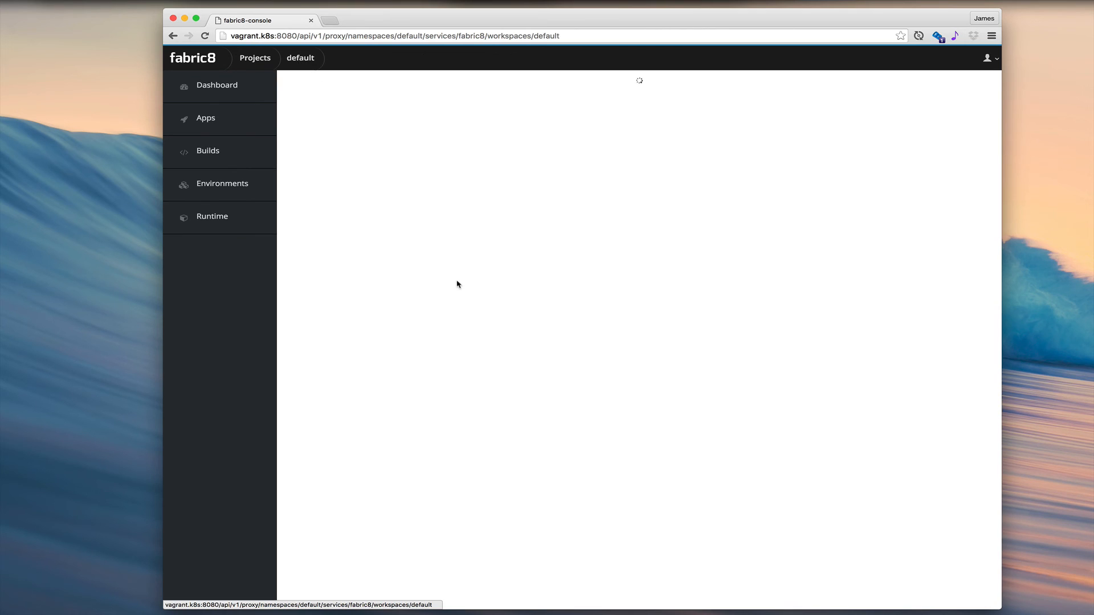